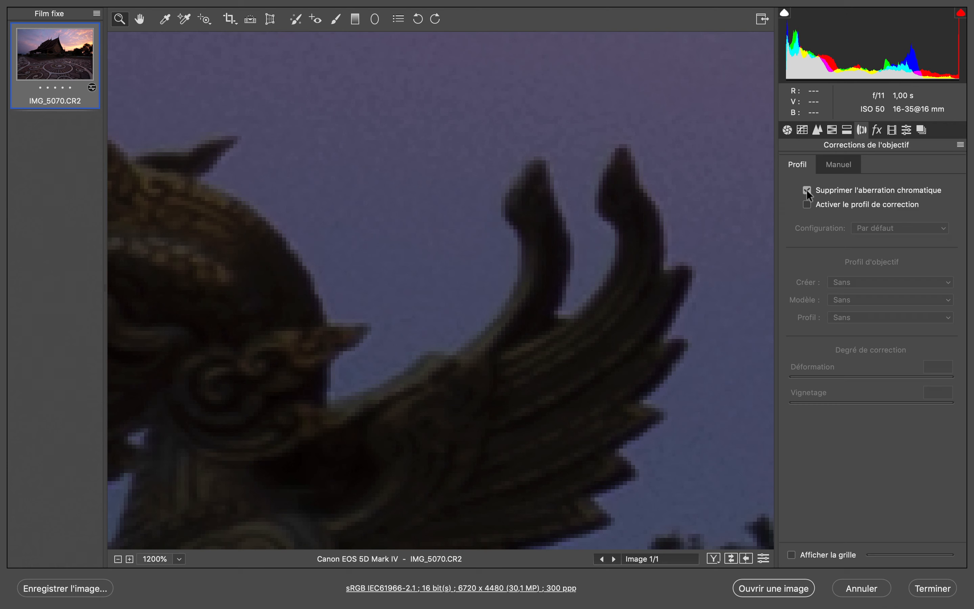
Compare the enlarged roof ornament with and without chromatic aberration removal, leaving the correction enabled
{"action": "left_click", "coordinate": [807, 190]}
{"action": "left_click", "coordinate": [807, 191]}
{"action": "left_click", "coordinate": [808, 191]}
{"action": "left_click", "coordinate": [807, 191]}
{"action": "left_click", "coordinate": [808, 191]}
{"action": "left_click", "coordinate": [807, 190]}
Enable the lens correction profile, comparing the whole photo with and without it
{"action": "left_click", "coordinate": [179, 559]}
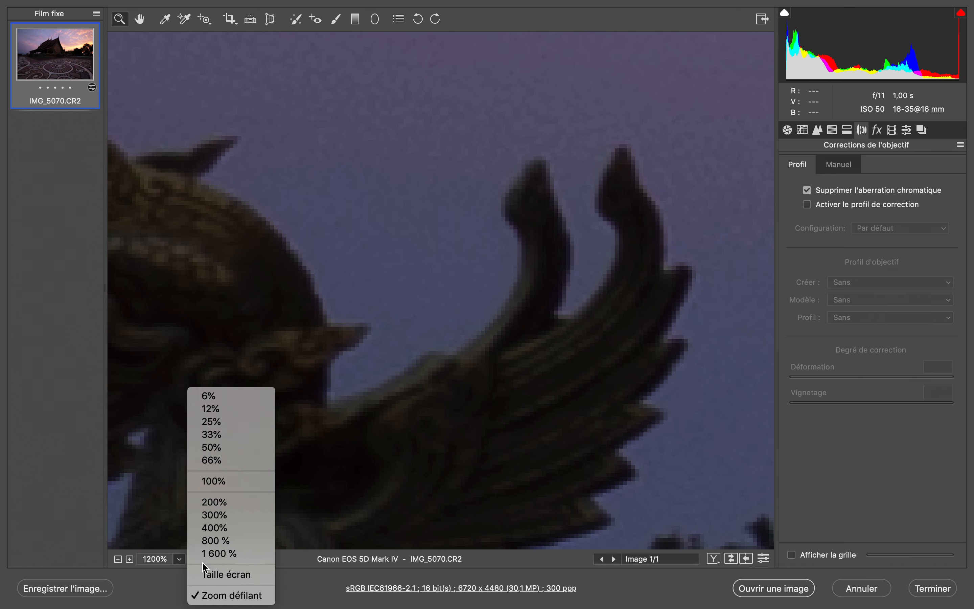
{"action": "left_click", "coordinate": [207, 575]}
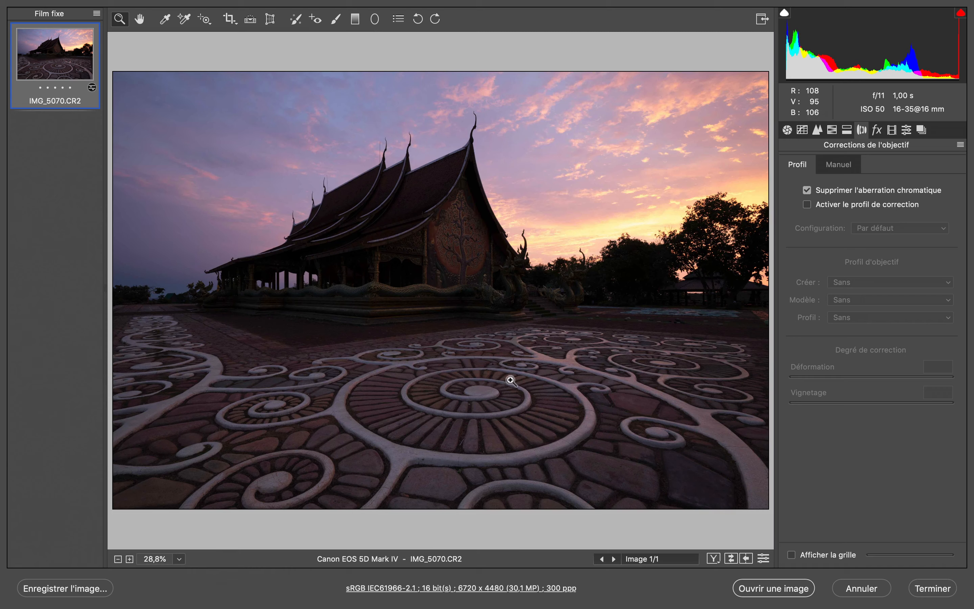
{"action": "left_click", "coordinate": [807, 204]}
{"action": "left_click", "coordinate": [806, 205]}
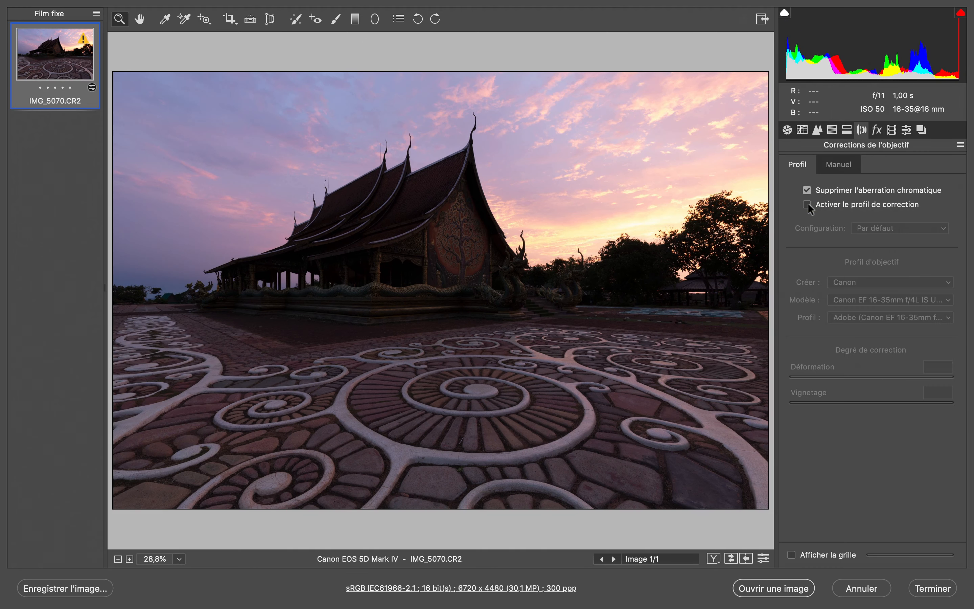
{"action": "left_click", "coordinate": [807, 204]}
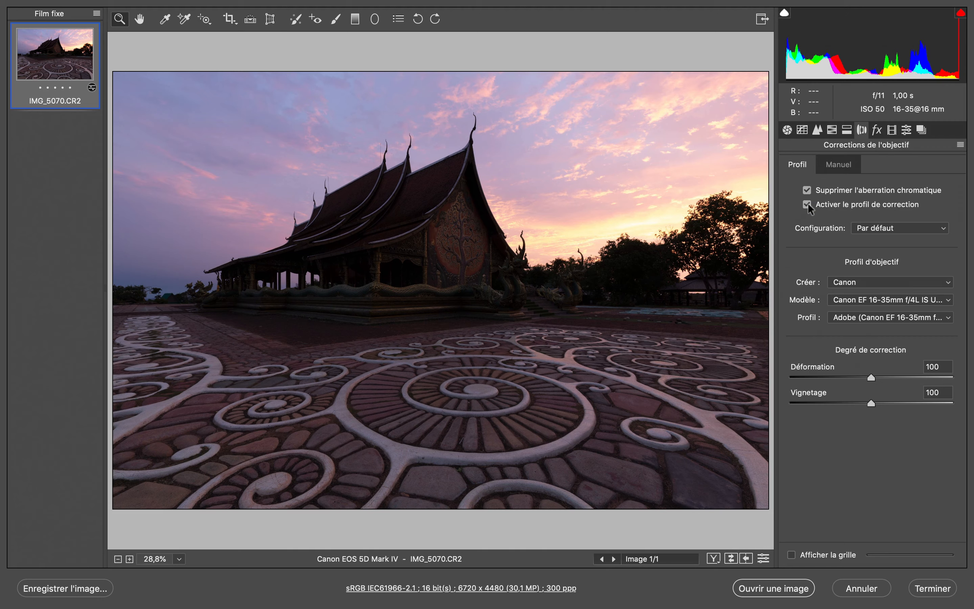
{"action": "left_click", "coordinate": [807, 204]}
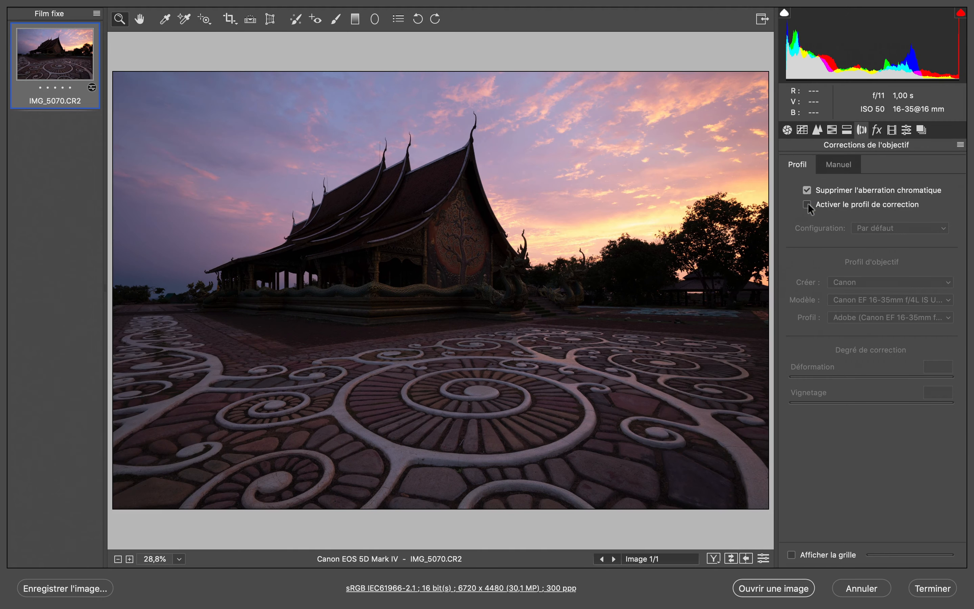
{"action": "left_click", "coordinate": [807, 204]}
{"action": "left_click", "coordinate": [807, 205]}
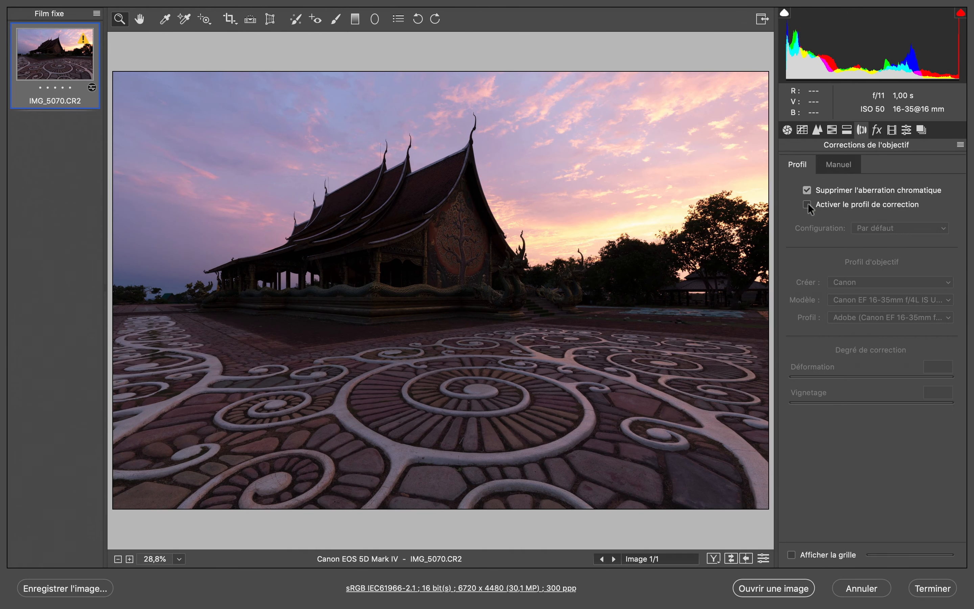
{"action": "left_click", "coordinate": [807, 204]}
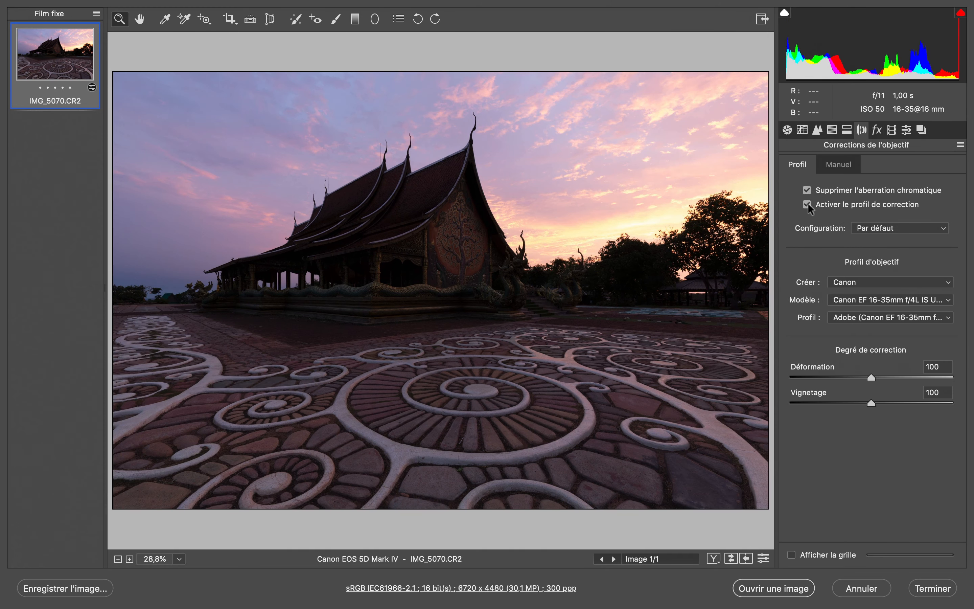
{"action": "left_click", "coordinate": [807, 204]}
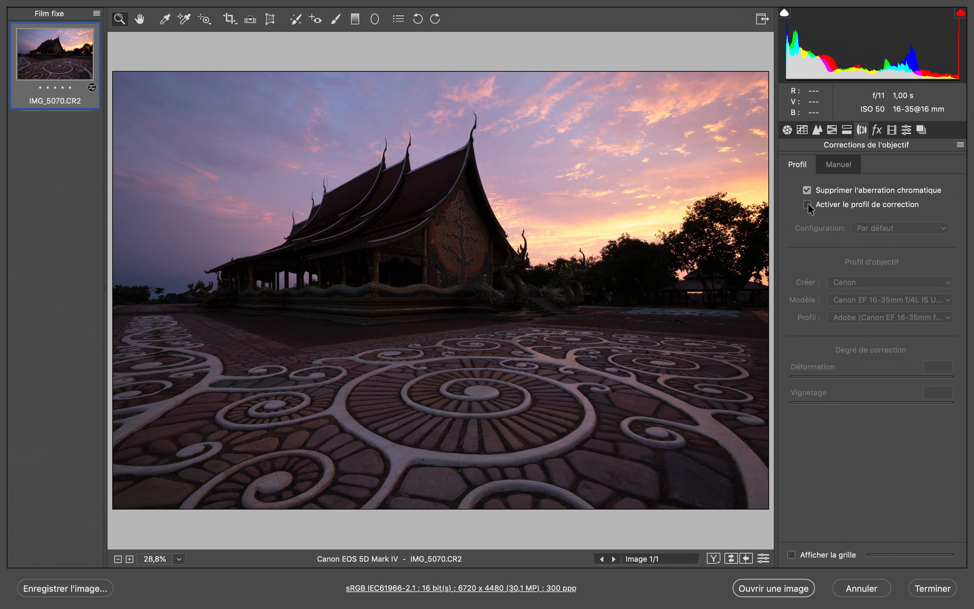
{"action": "left_click", "coordinate": [807, 204]}
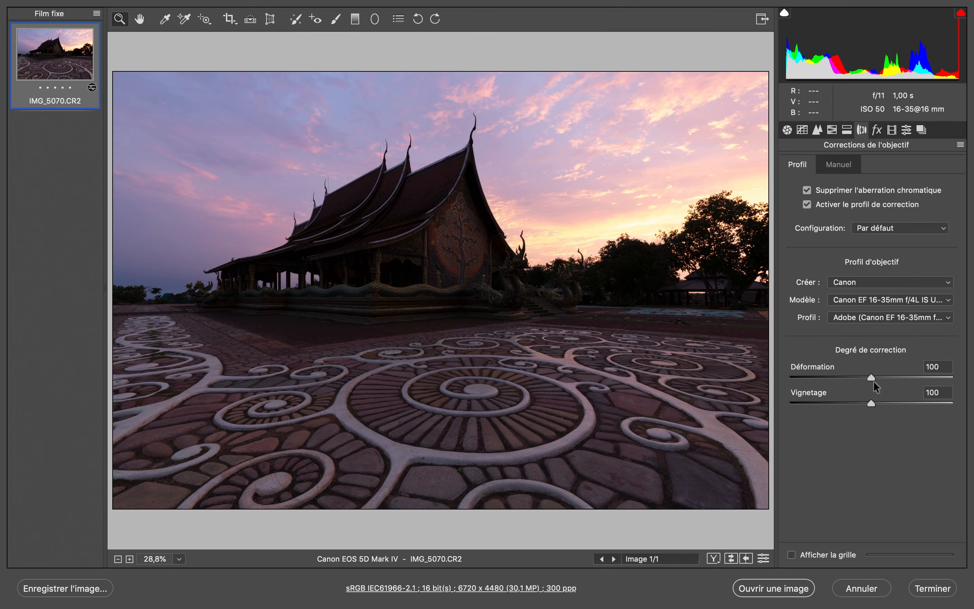
Try out the distortion and vignetting correction amounts, returning both to 100
{"action": "left_click_drag", "start_coordinate": [870, 377], "coordinate": [870, 402]}
{"action": "left_click_drag", "start_coordinate": [872, 377], "coordinate": [872, 406]}
{"action": "left_click", "coordinate": [870, 402]}
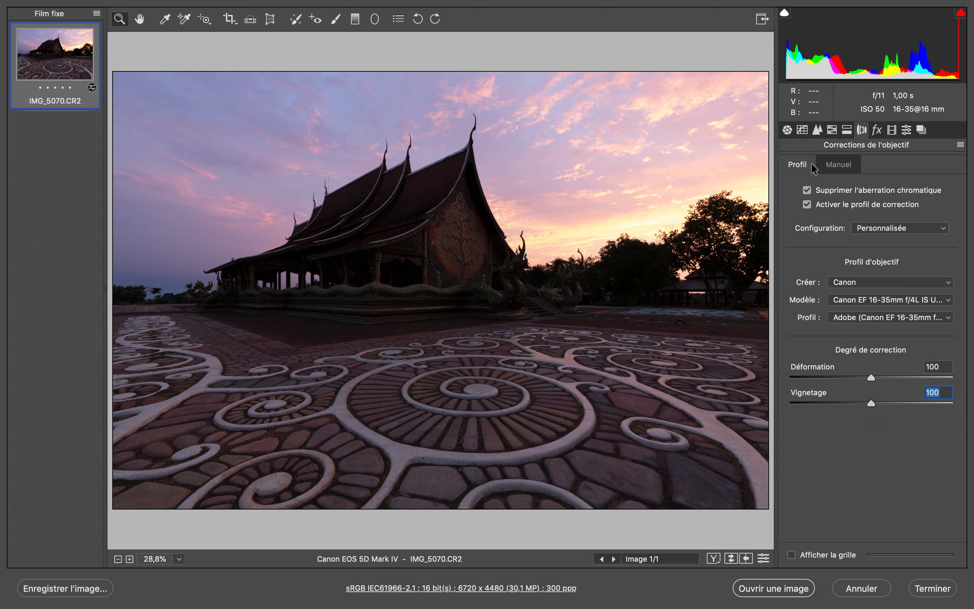
Try the Adobe Eclatant, Adobe Neutre and Adobe Paysage profiles on the photo in the basic adjustments
{"action": "left_click", "coordinate": [787, 129]}
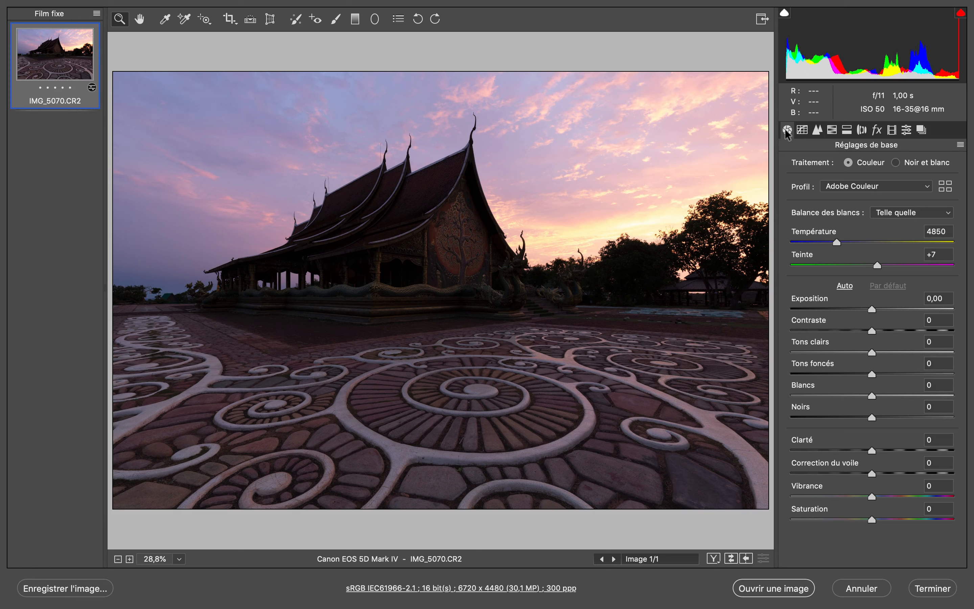
{"action": "left_click", "coordinate": [895, 190]}
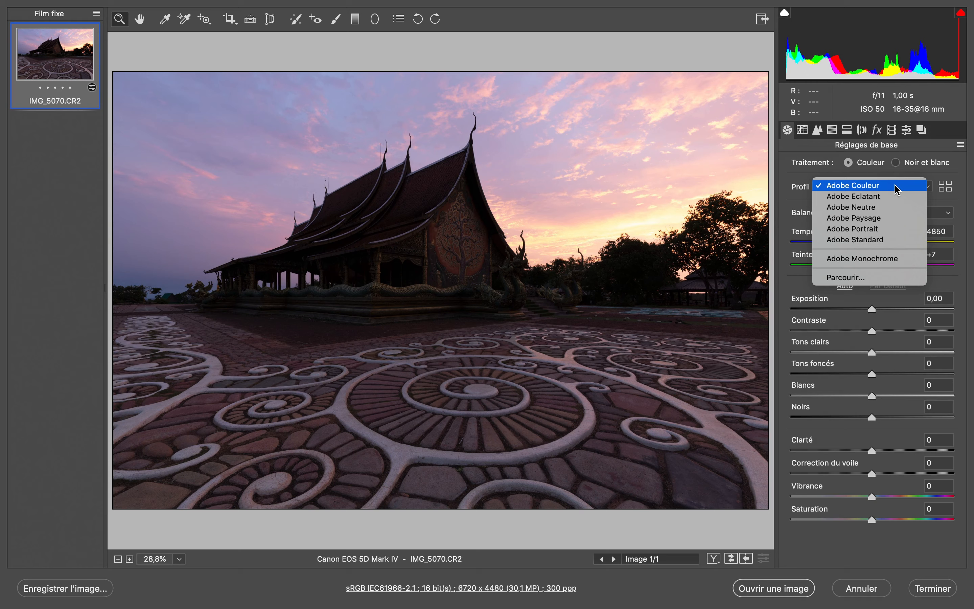
{"action": "left_click", "coordinate": [894, 195]}
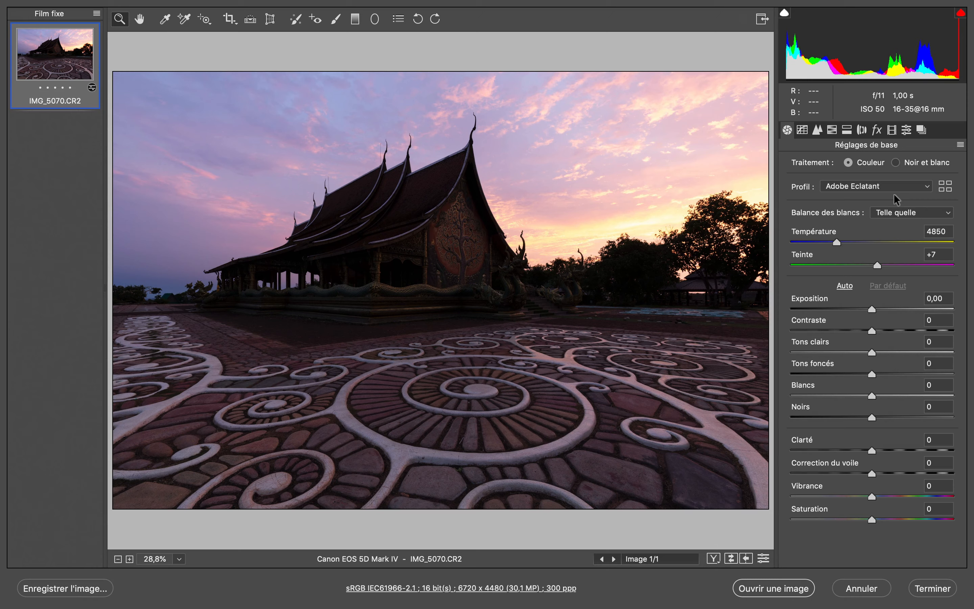
{"action": "left_click", "coordinate": [894, 194]}
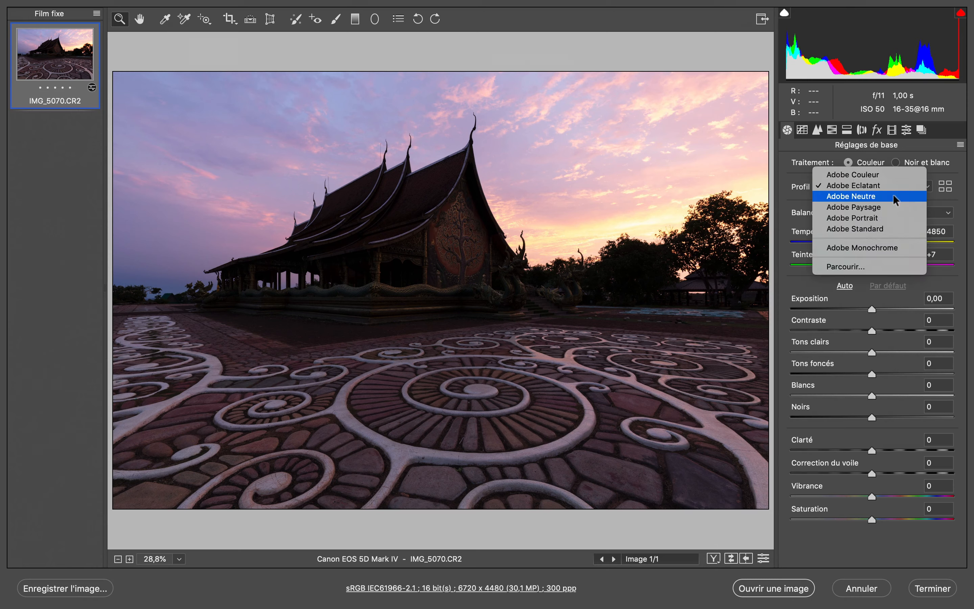
{"action": "left_click", "coordinate": [892, 195]}
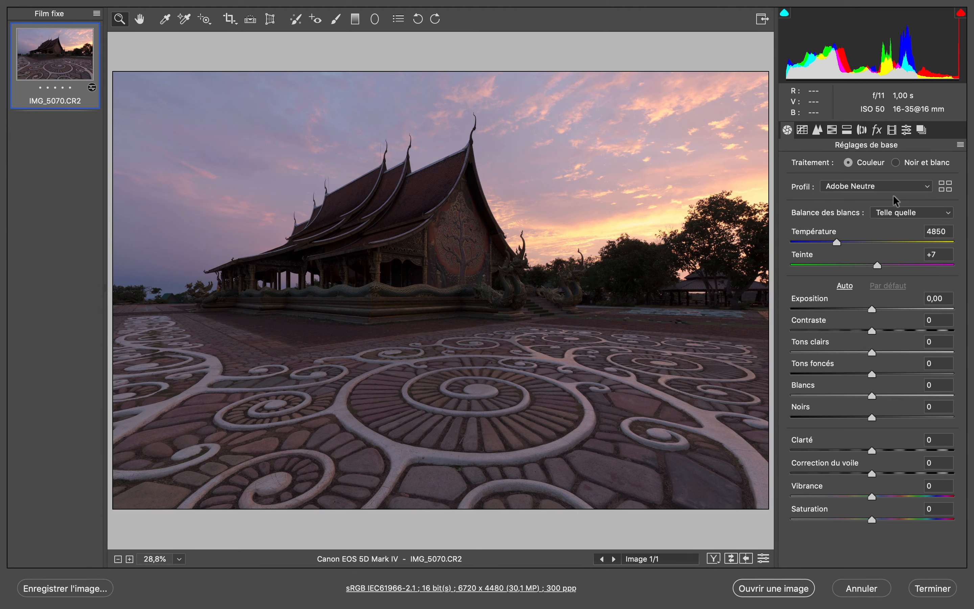
{"action": "left_click", "coordinate": [893, 194]}
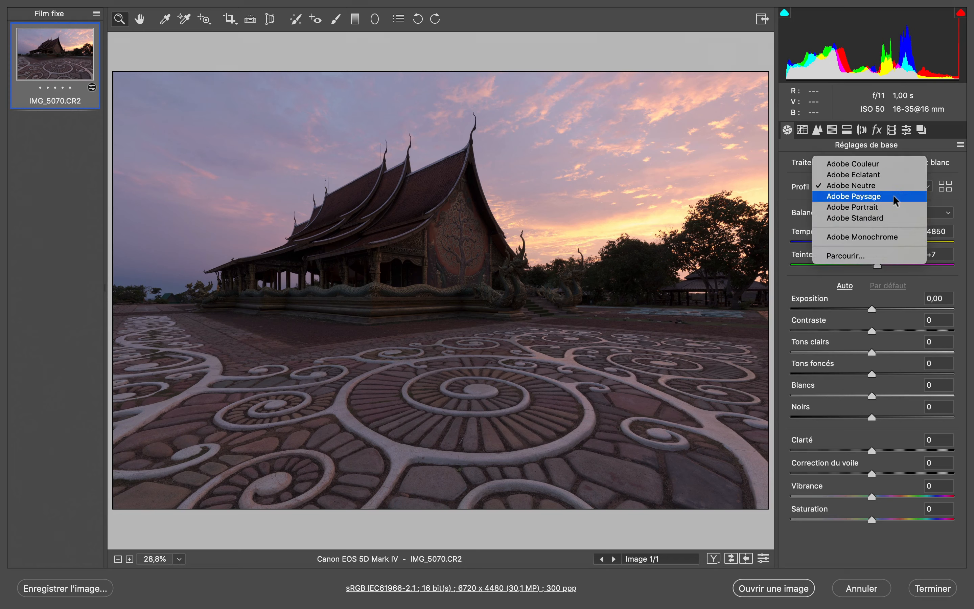
{"action": "left_click", "coordinate": [892, 196]}
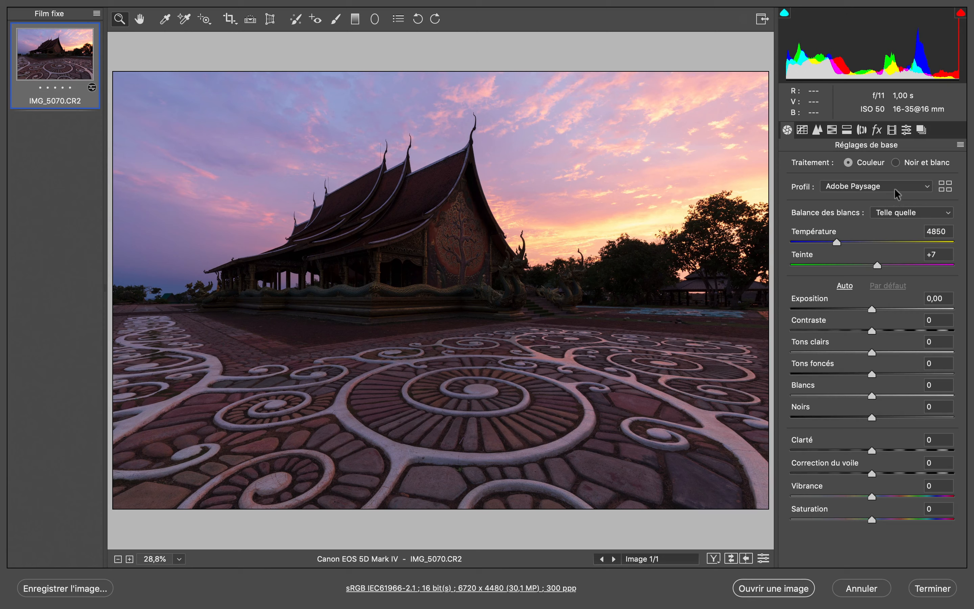
Try the Adobe Portrait, Adobe Standard and Adobe Monochrome profiles, and restore the Adobe Couleur profile
{"action": "left_click", "coordinate": [895, 193]}
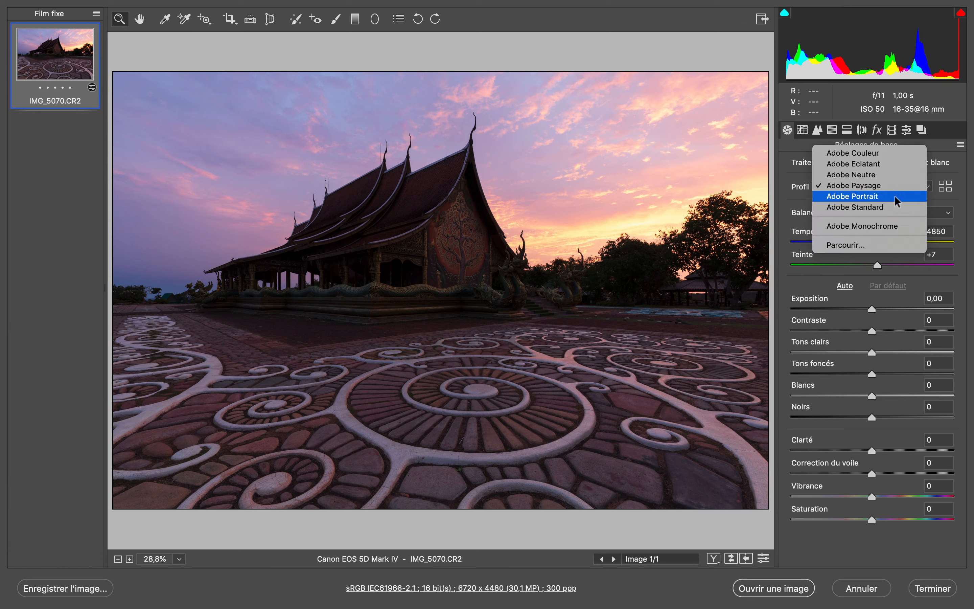
{"action": "left_click", "coordinate": [895, 197]}
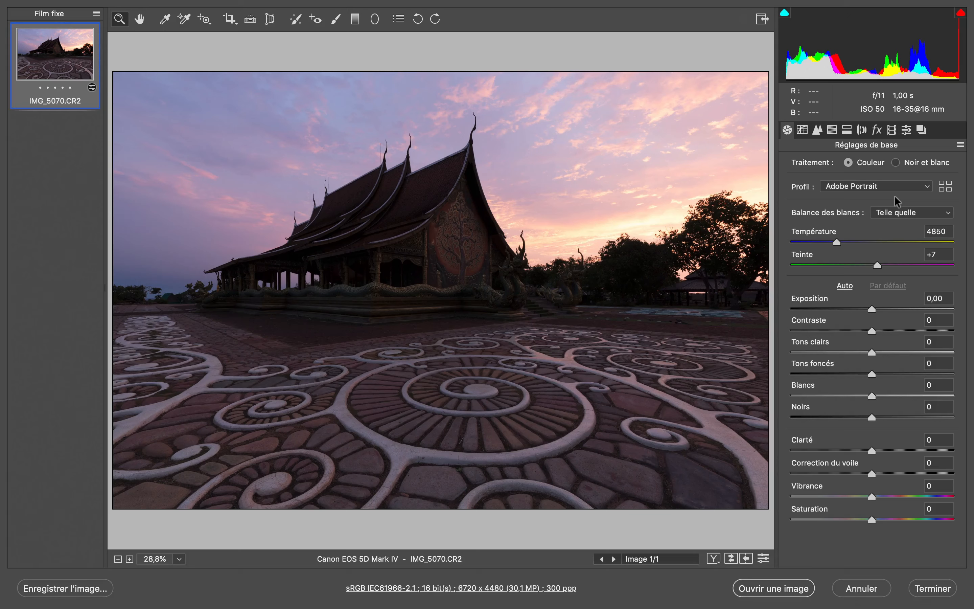
{"action": "left_click", "coordinate": [894, 189]}
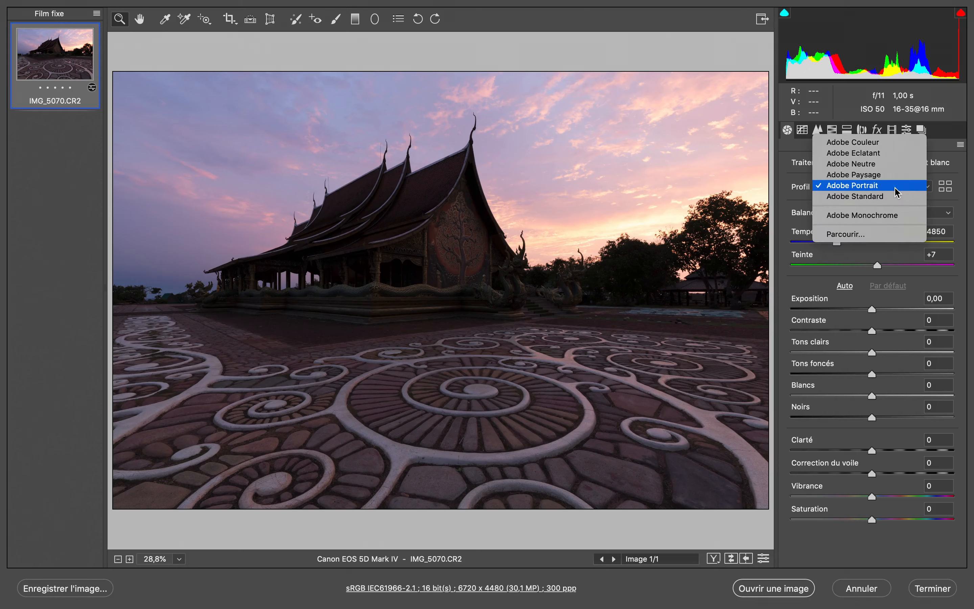
{"action": "left_click", "coordinate": [893, 195]}
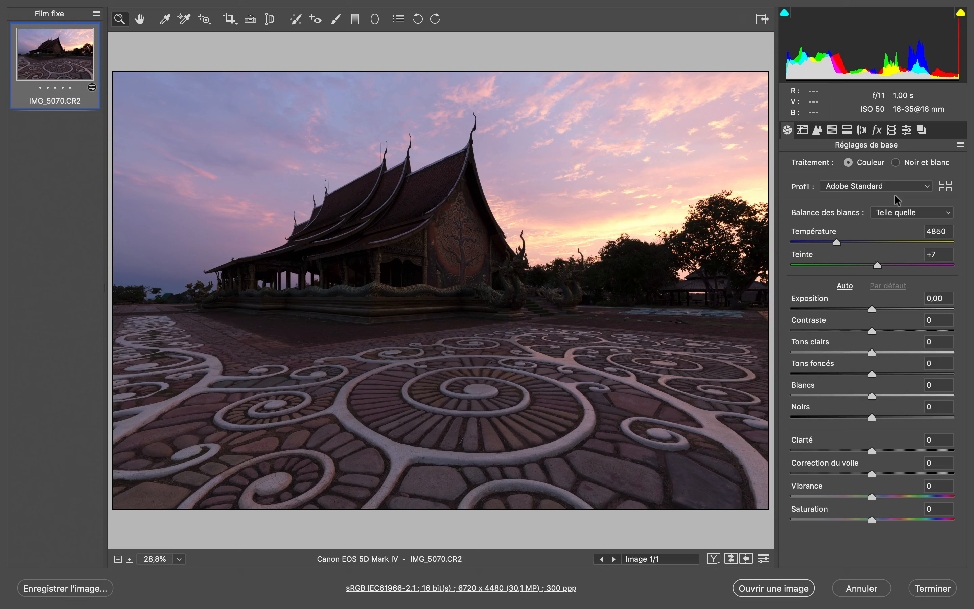
{"action": "left_click", "coordinate": [894, 190]}
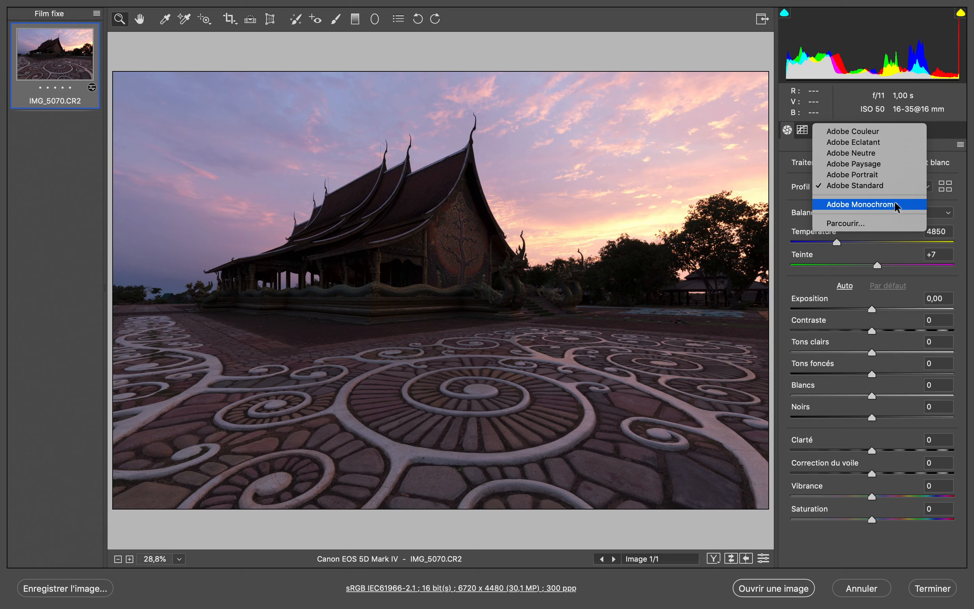
{"action": "left_click", "coordinate": [894, 204]}
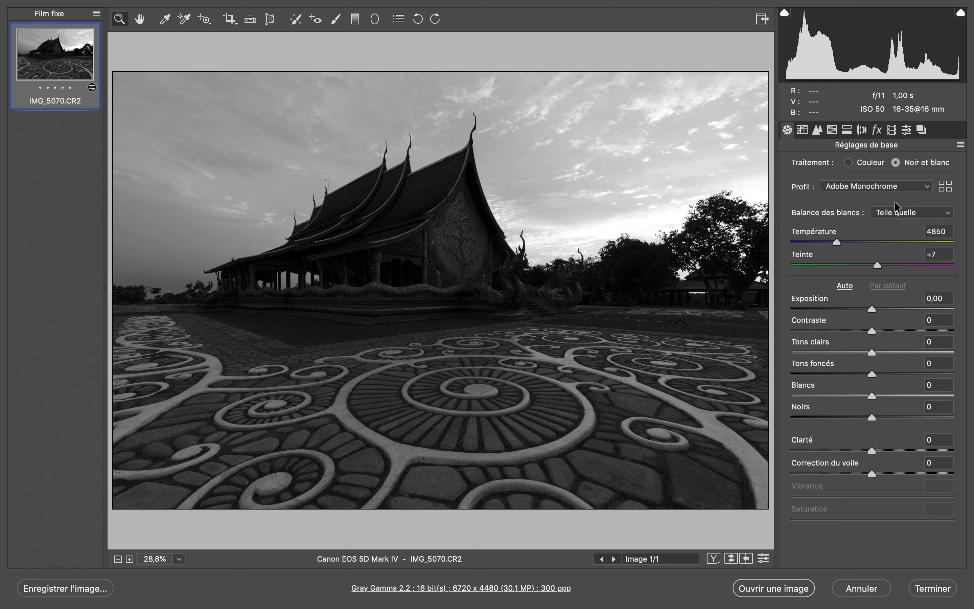
{"action": "left_click", "coordinate": [892, 188]}
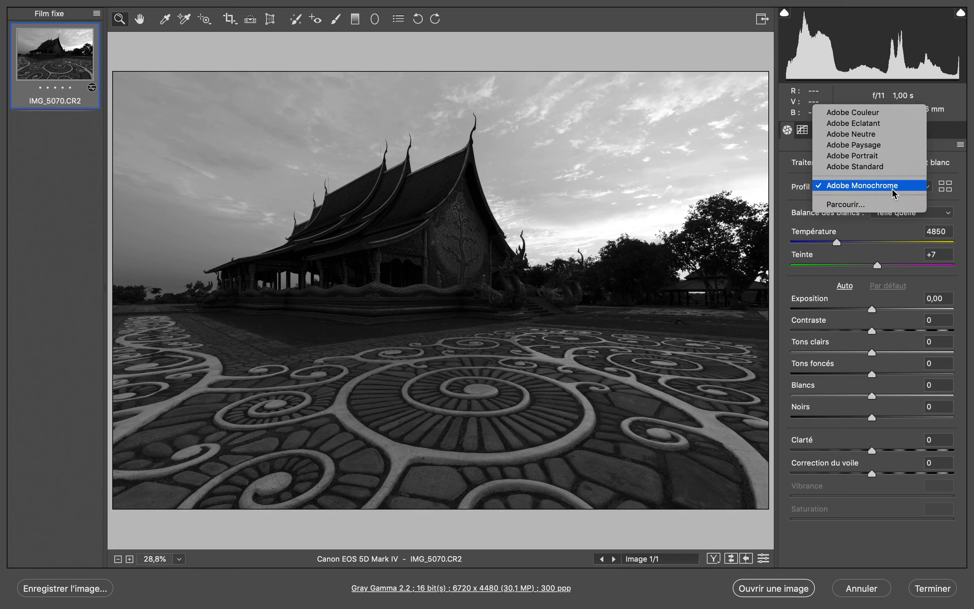
{"action": "left_click", "coordinate": [886, 113]}
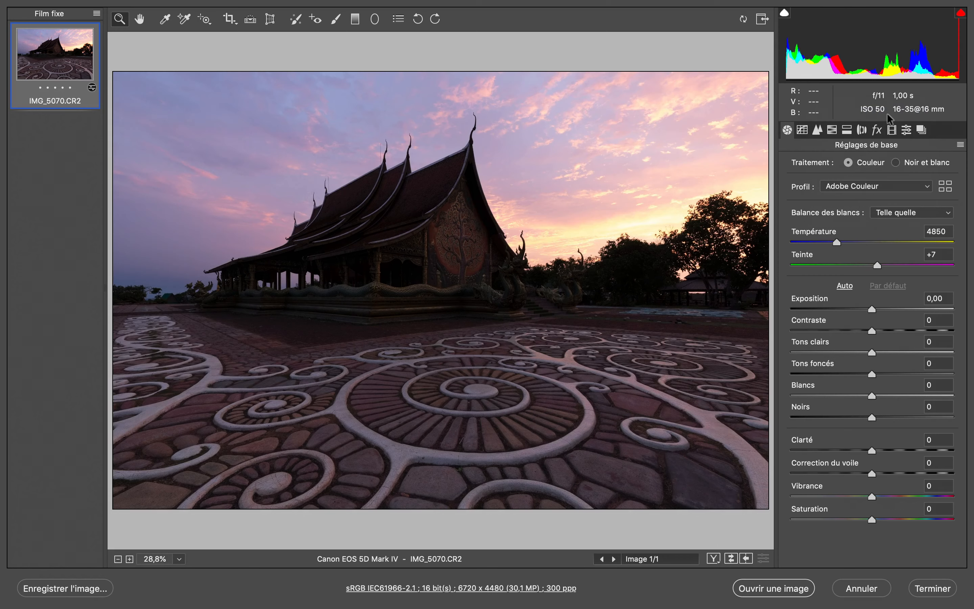
Compare the Adobe Eclatant, Neutre, Paysage, Portrait and Standard profiles once more, and return the photo to Adobe Couleur
{"action": "left_click", "coordinate": [881, 186]}
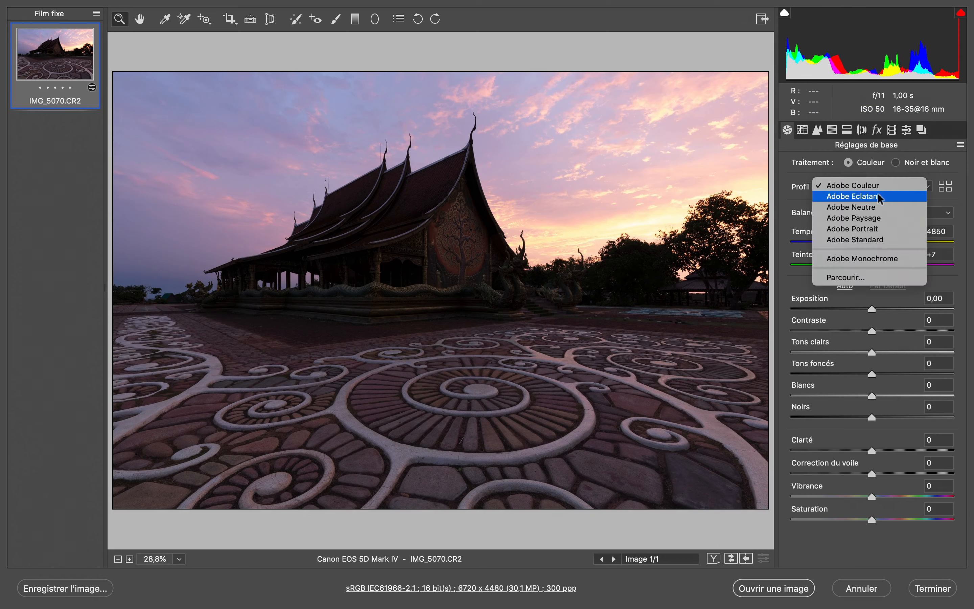
{"action": "left_click", "coordinate": [878, 196]}
{"action": "left_click", "coordinate": [881, 185]}
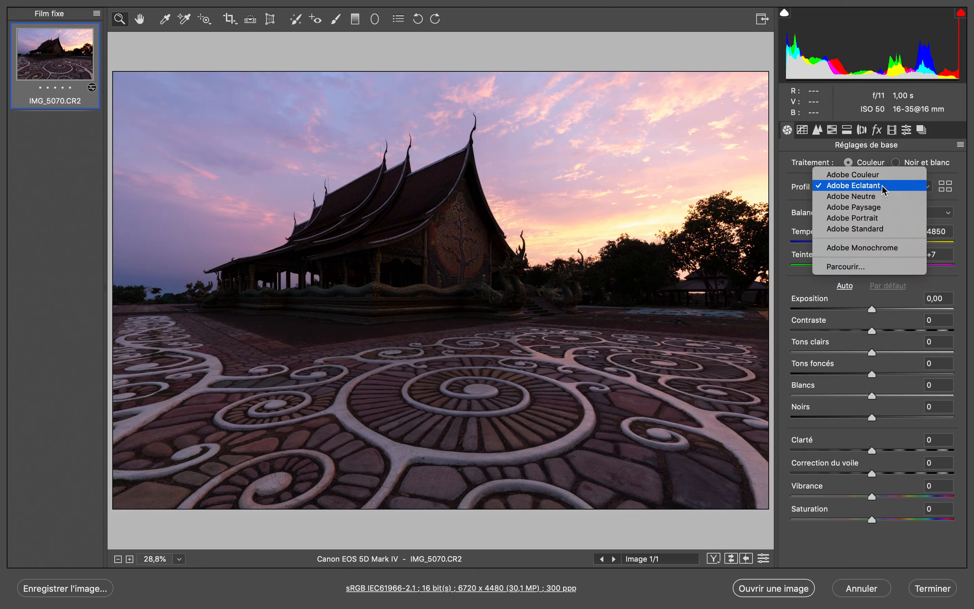
{"action": "left_click", "coordinate": [881, 195]}
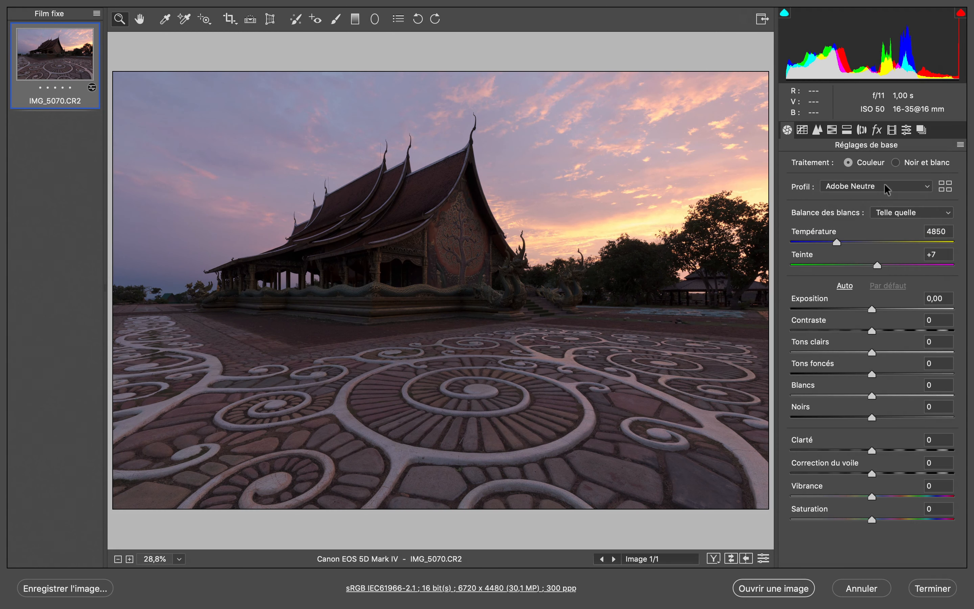
{"action": "left_click", "coordinate": [884, 182]}
{"action": "left_click", "coordinate": [885, 195]}
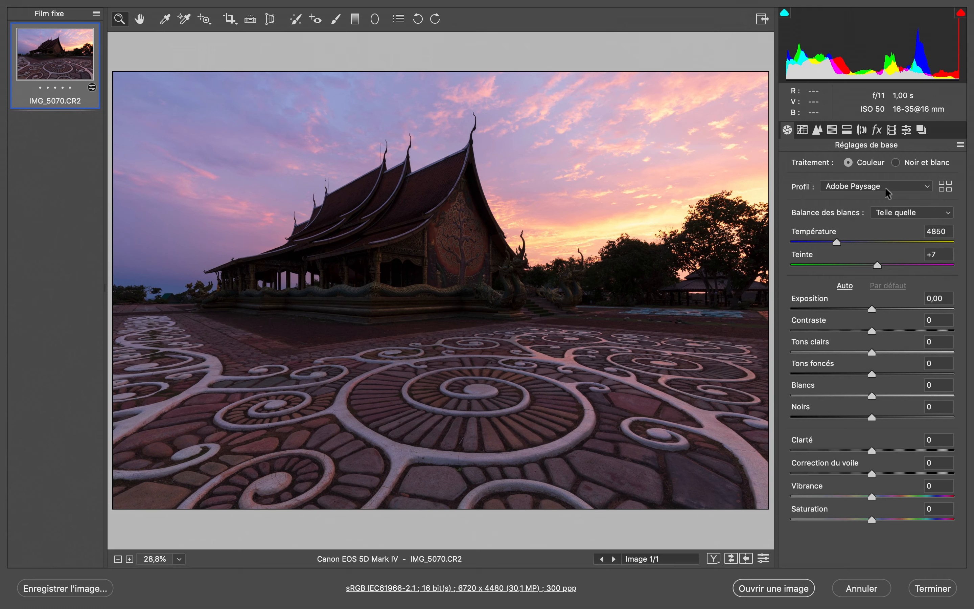
{"action": "left_click", "coordinate": [885, 186]}
{"action": "left_click", "coordinate": [886, 196]}
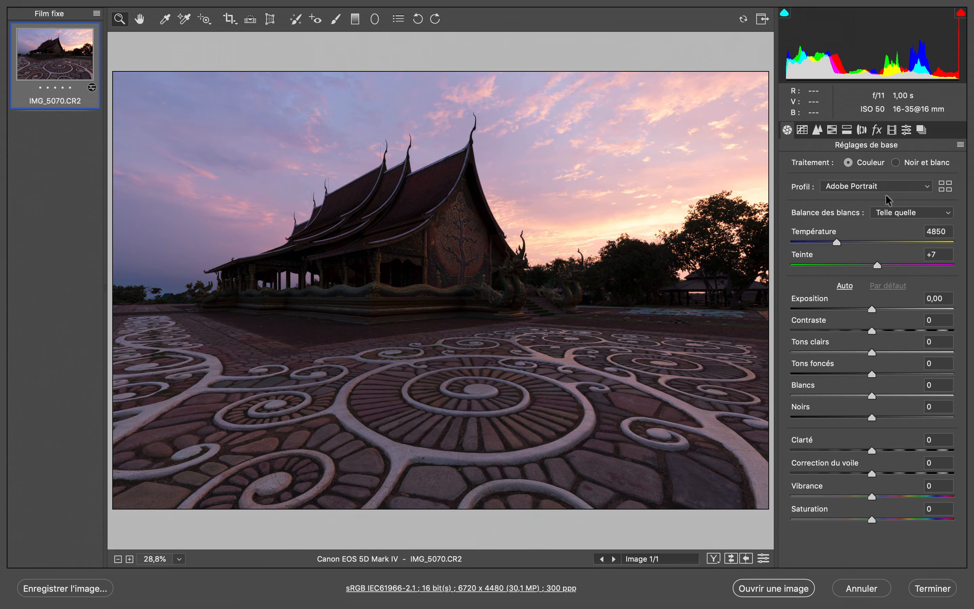
{"action": "left_click", "coordinate": [886, 187]}
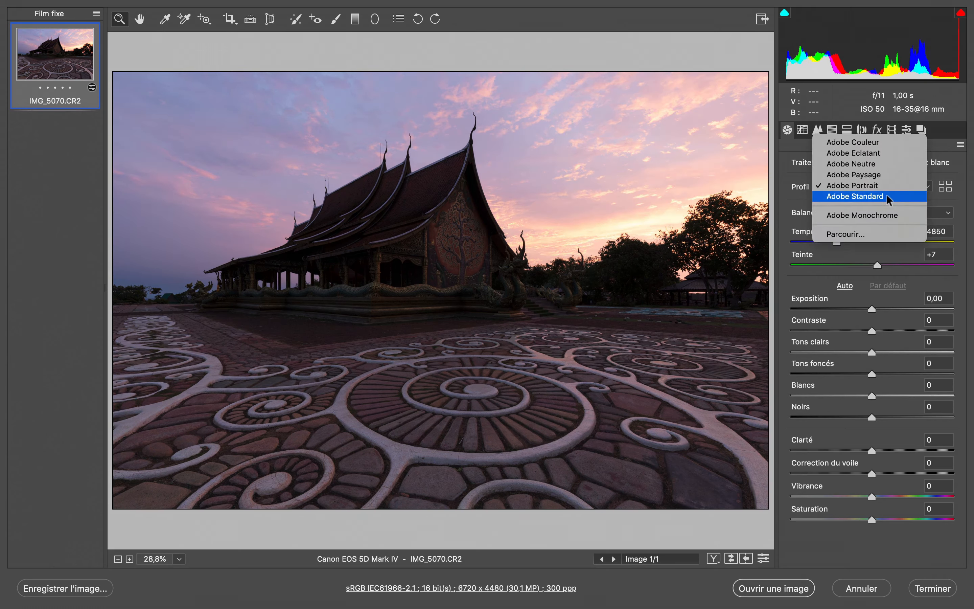
{"action": "left_click", "coordinate": [886, 195]}
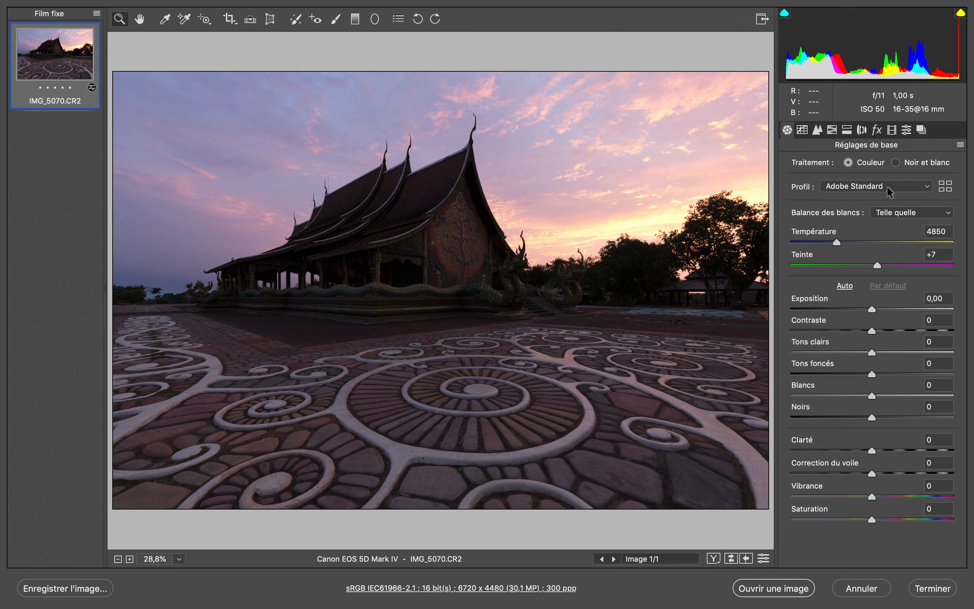
{"action": "left_click", "coordinate": [885, 186]}
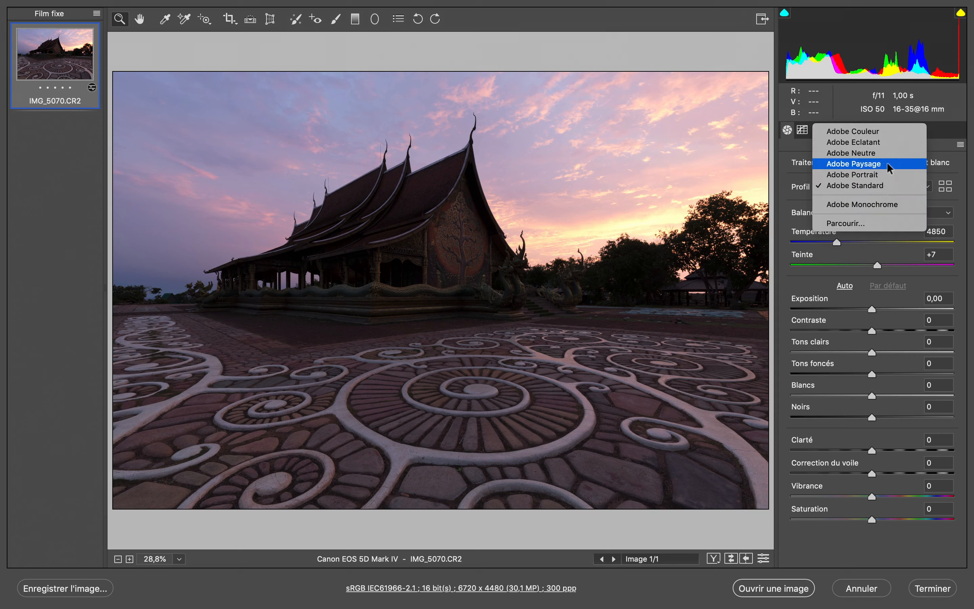
{"action": "left_click", "coordinate": [887, 131]}
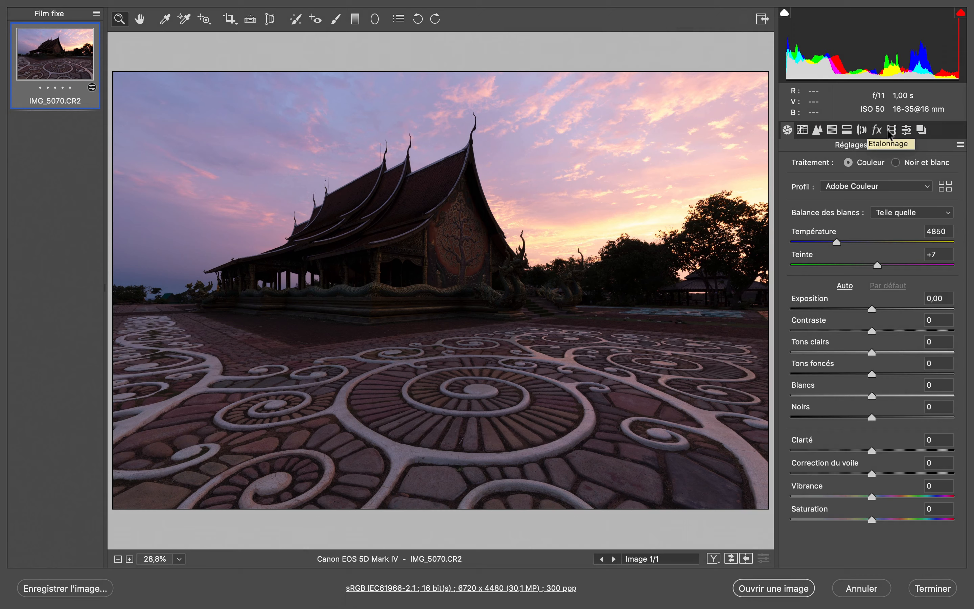
Compare the Adobe Eclatant and Adobe Paysage profiles on the temple photo, and return it to Adobe Couleur
{"action": "left_click", "coordinate": [885, 188]}
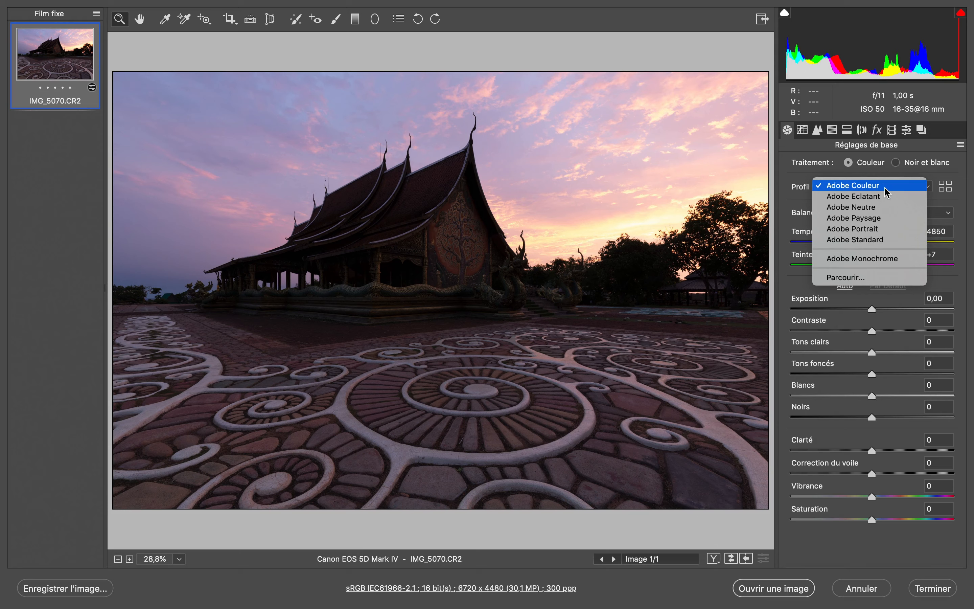
{"action": "left_click", "coordinate": [886, 197]}
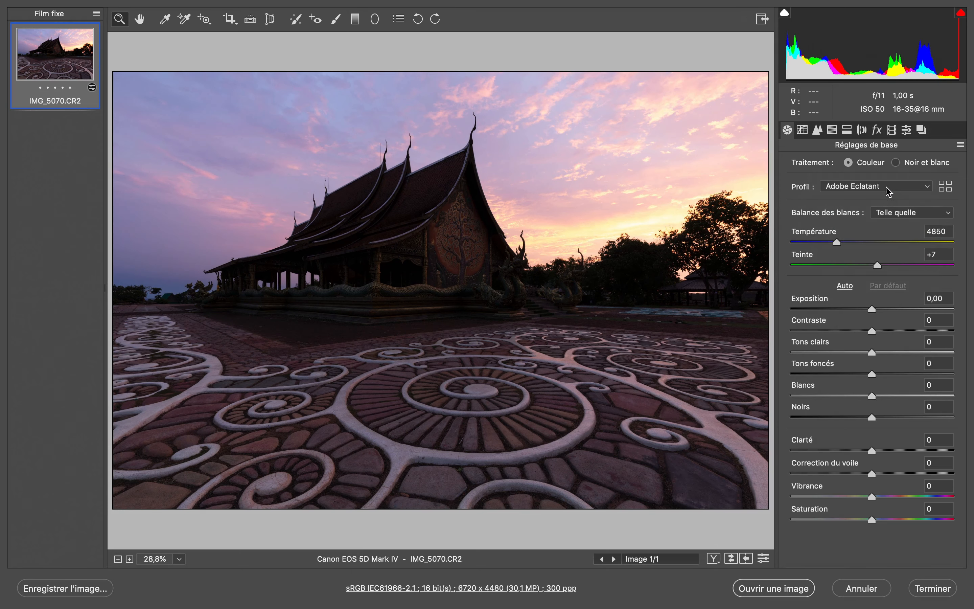
{"action": "left_click", "coordinate": [886, 188]}
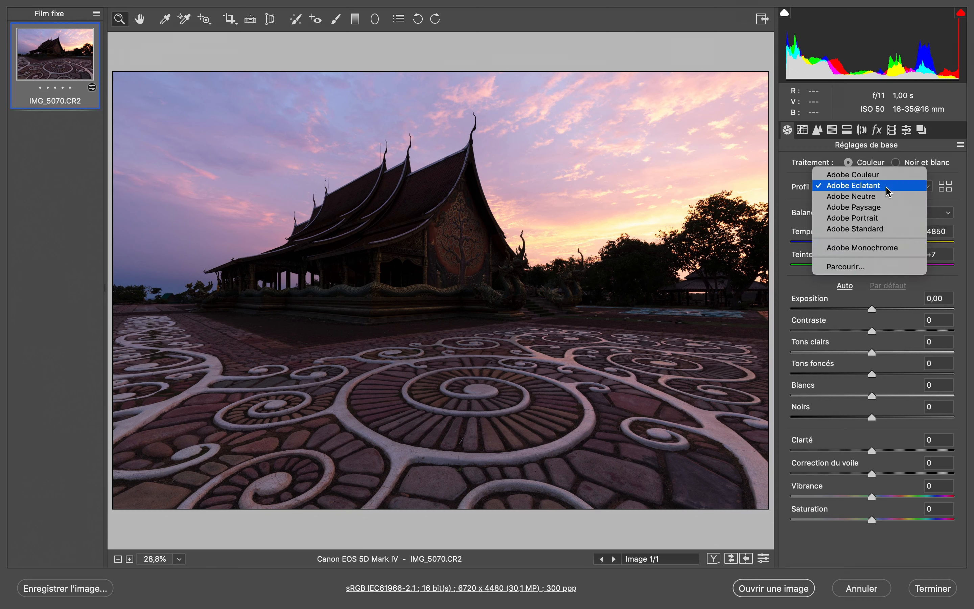
{"action": "left_click", "coordinate": [885, 207]}
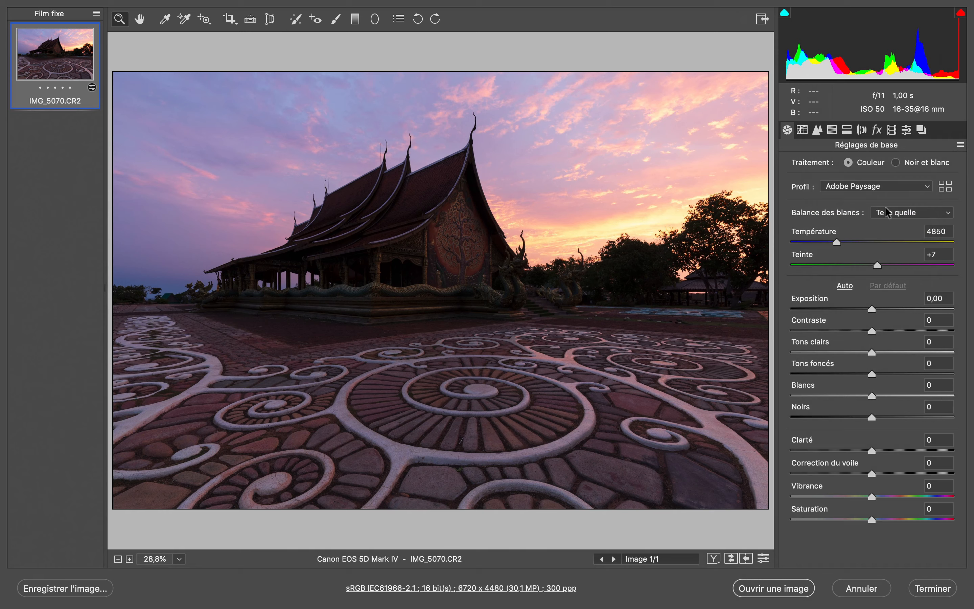
{"action": "left_click", "coordinate": [896, 188]}
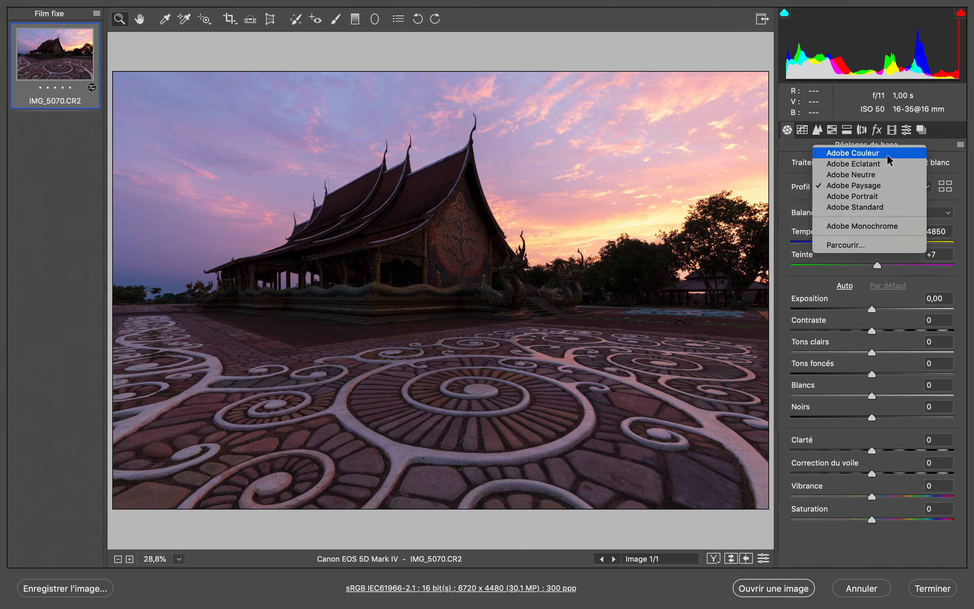
{"action": "left_click", "coordinate": [887, 153]}
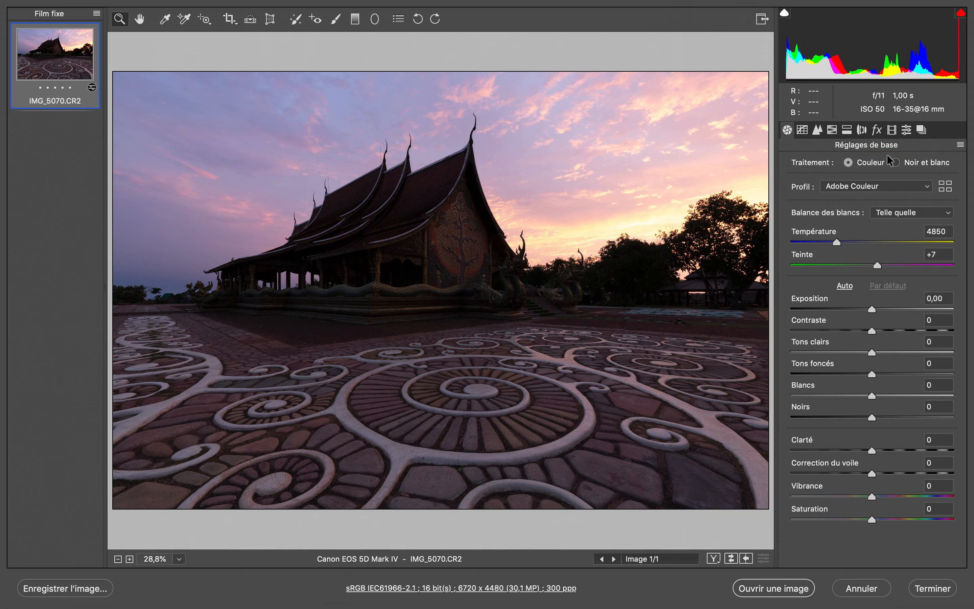
Apply the Adobe Eclatant profile to the temple photo
{"action": "left_click", "coordinate": [888, 183]}
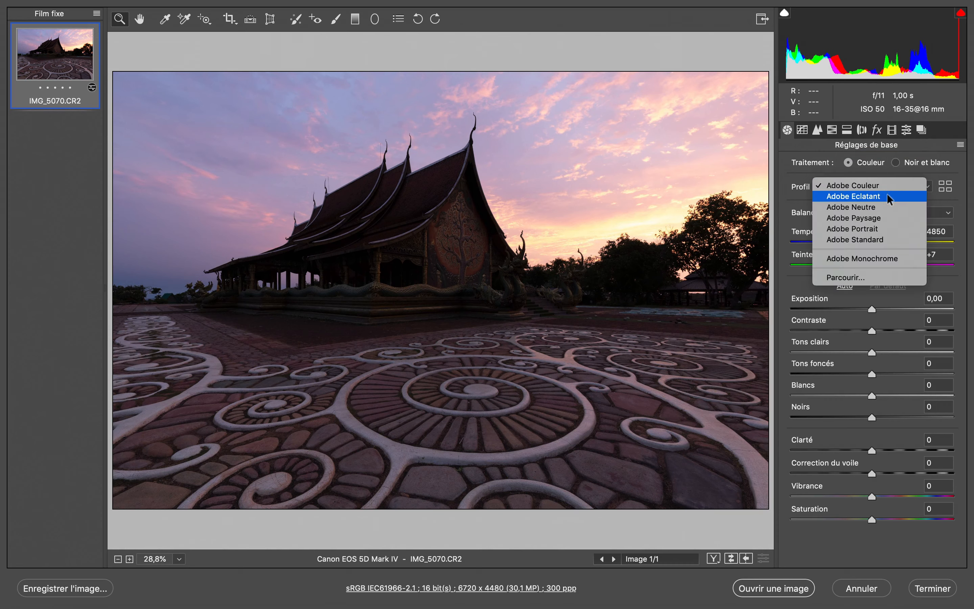
{"action": "left_click", "coordinate": [887, 194]}
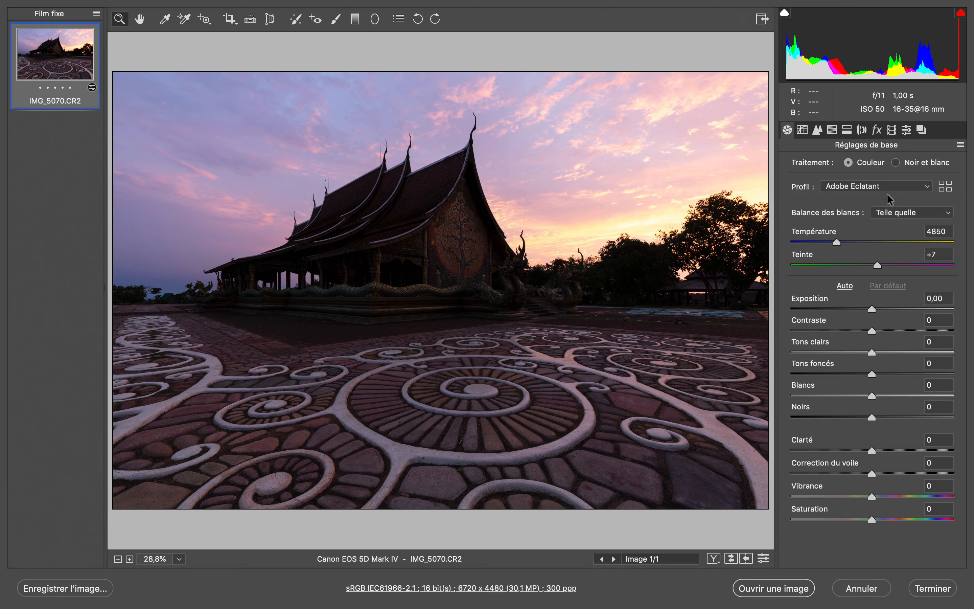
Review the lens corrections and the basic adjustments, and open the developed raw photo as an image in Photoshop
{"action": "left_click", "coordinate": [863, 130]}
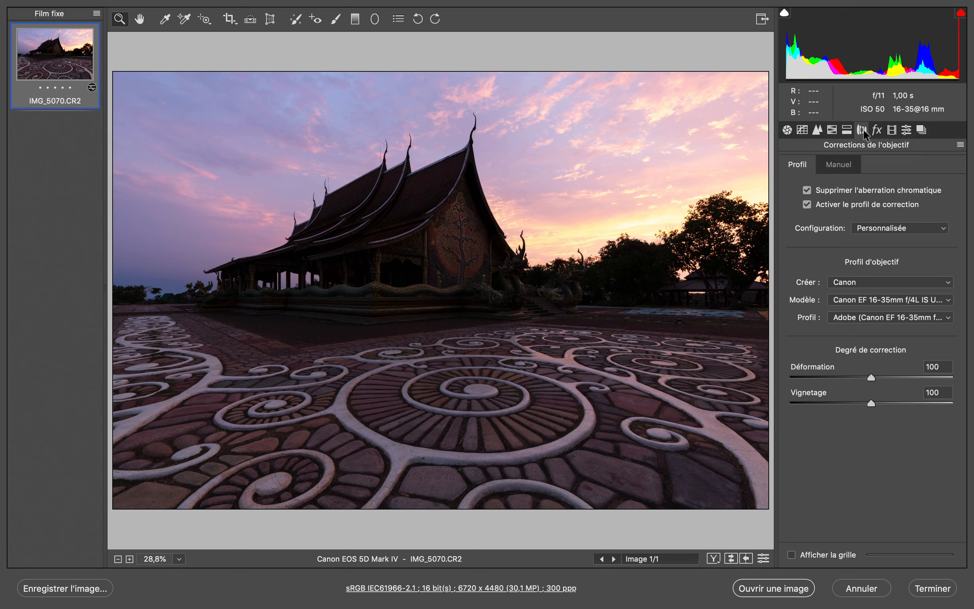
{"action": "left_click", "coordinate": [788, 130]}
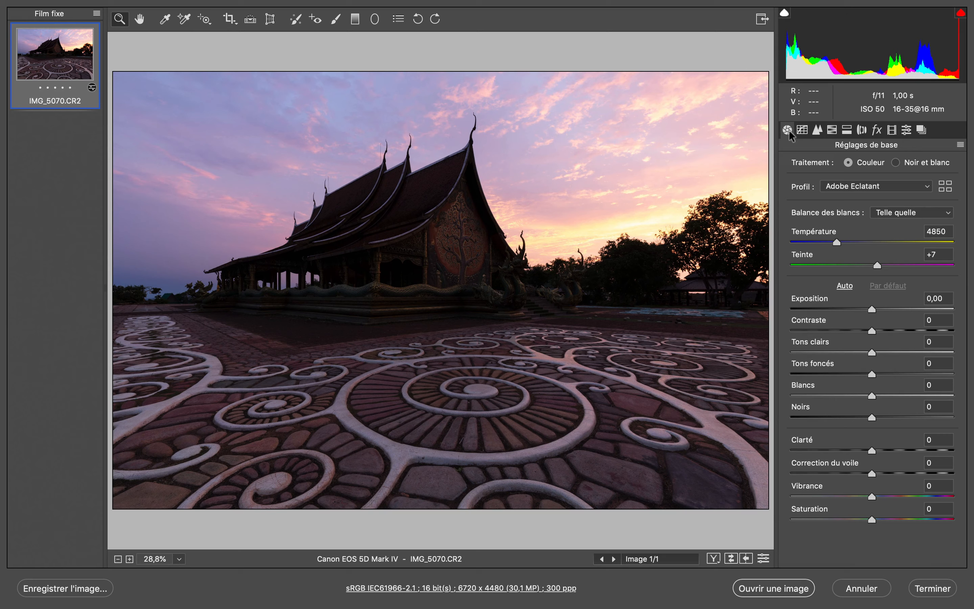
{"action": "left_click", "coordinate": [862, 130]}
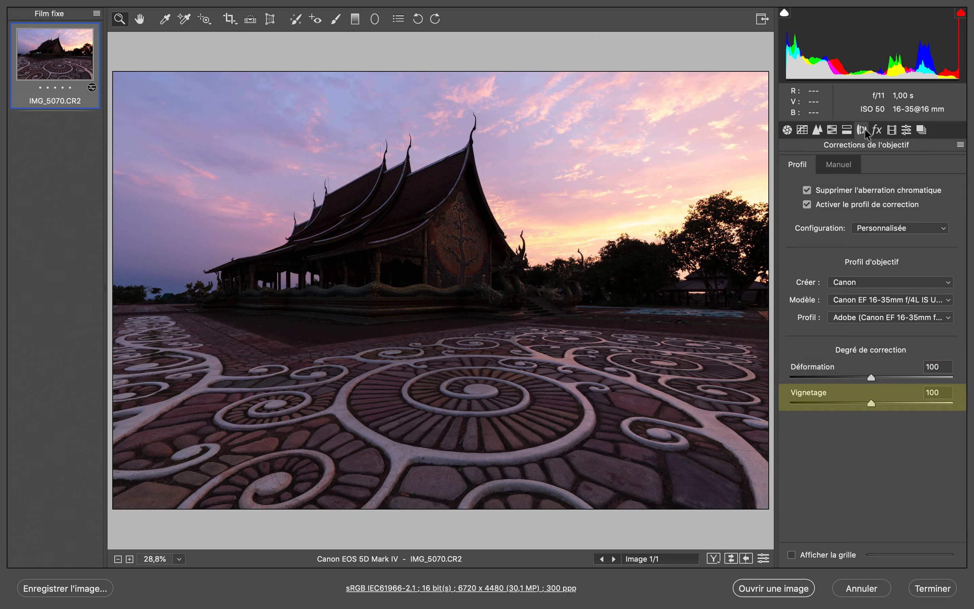
{"action": "left_click", "coordinate": [787, 130]}
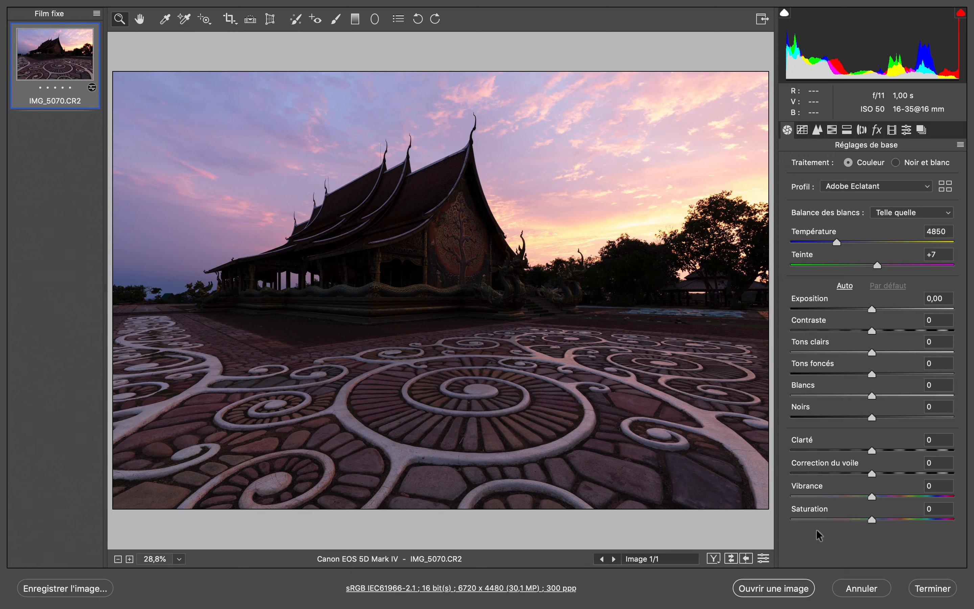
{"action": "left_click", "coordinate": [766, 590]}
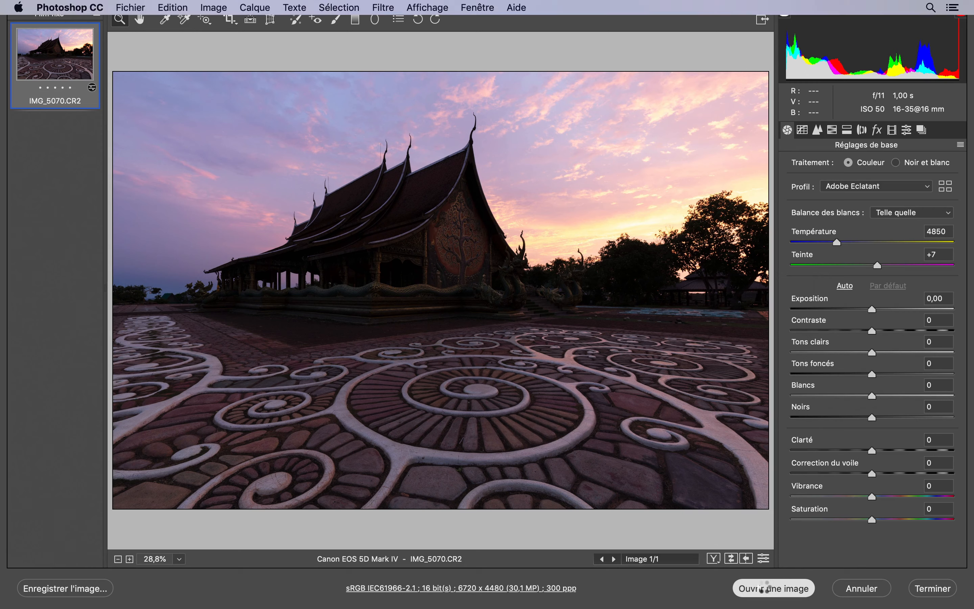